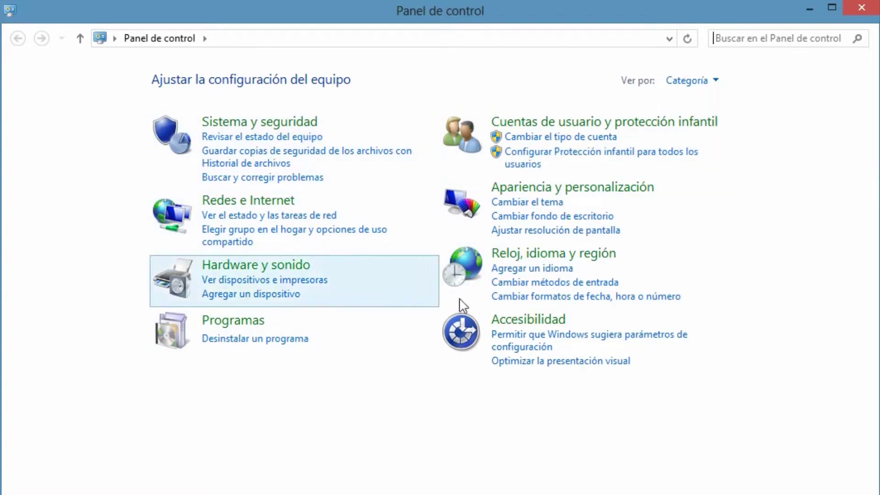
- Display the Control Panel items as large icons and return them to the category view
left_click(718, 82)
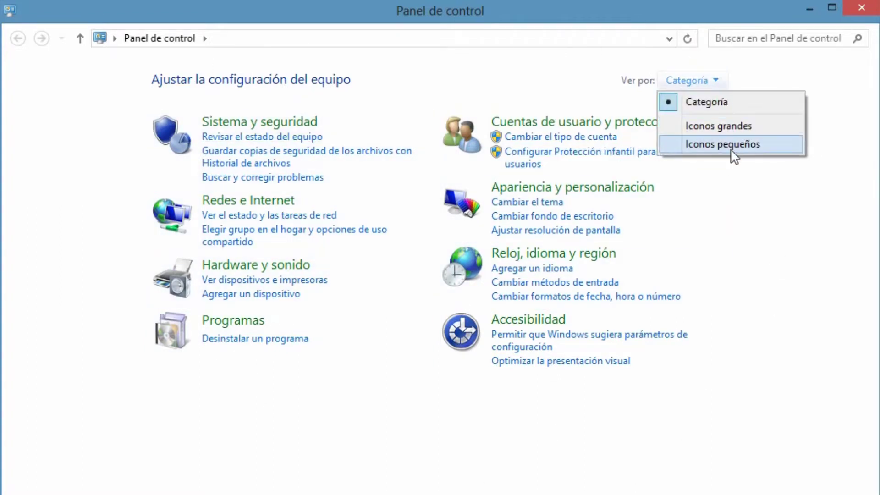
left_click(737, 131)
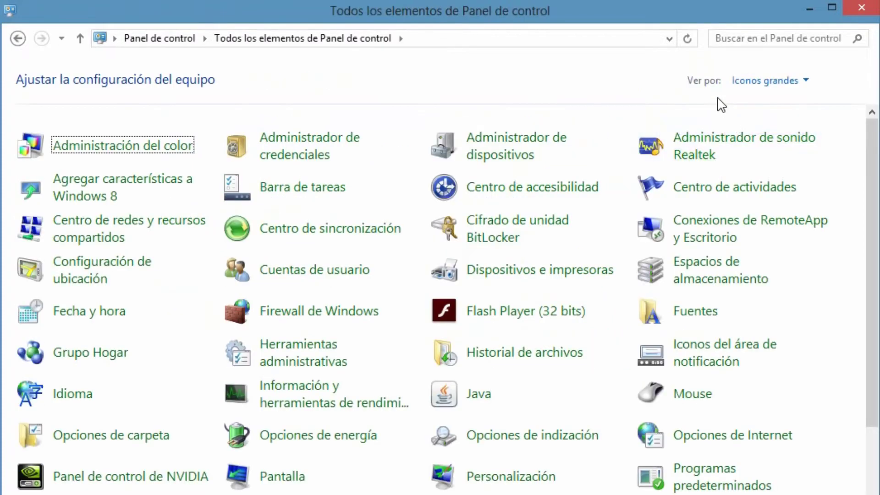
left_click(798, 83)
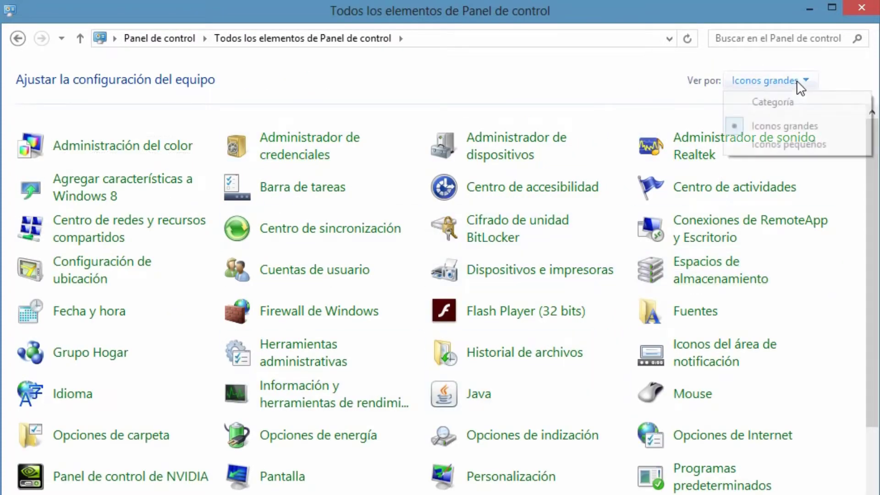
left_click(800, 101)
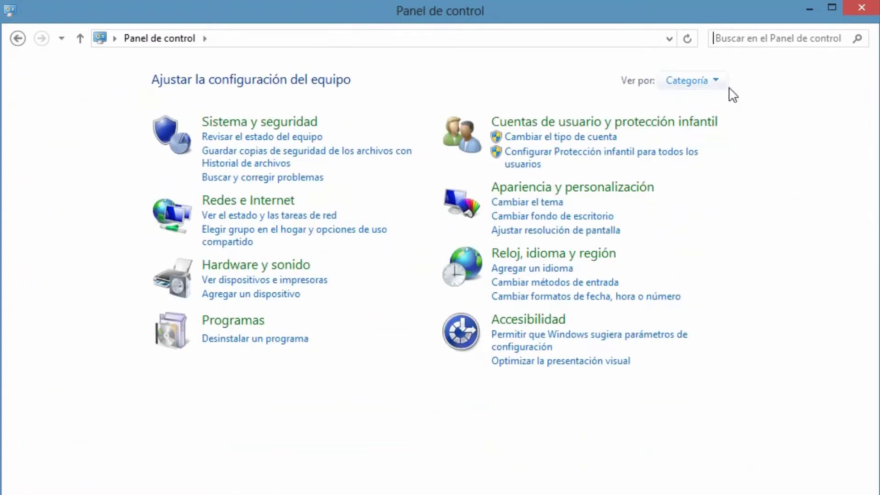
- Open the list of installed programs for uninstalling and look through it
left_click(267, 342)
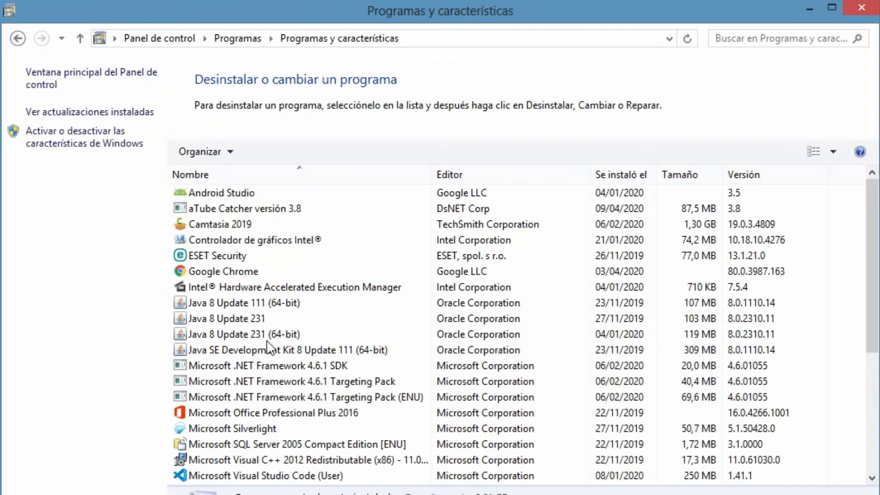
left_click(338, 286)
scroll(387, 256, "down", 4)
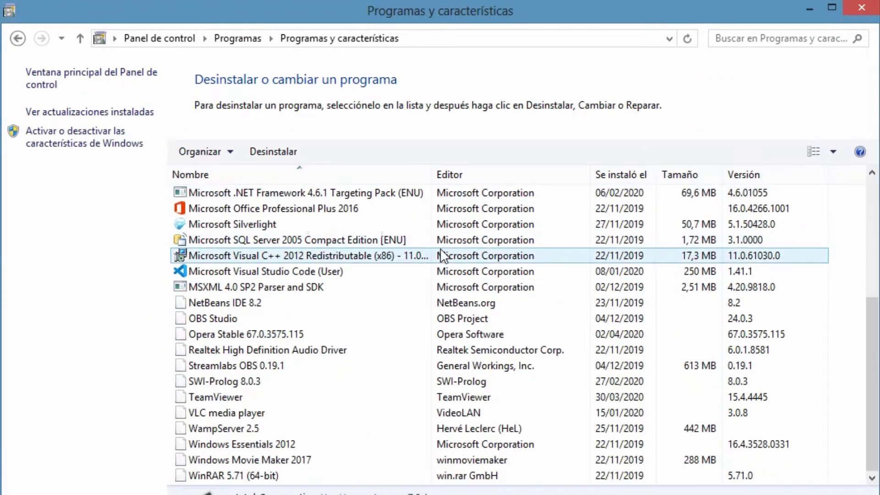
scroll(413, 266, "up", 5)
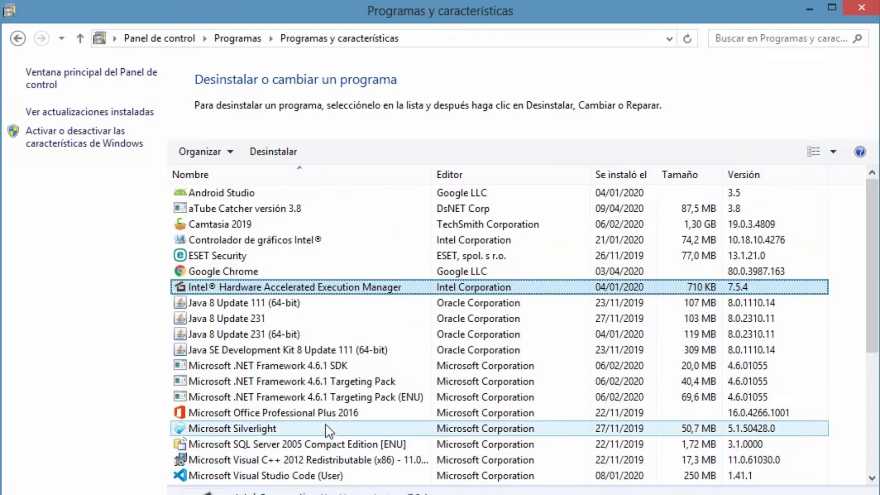
- Uninstall Microsoft Office Professional Plus 2016, confirming its removal and declining to restart the computer
left_click(335, 414)
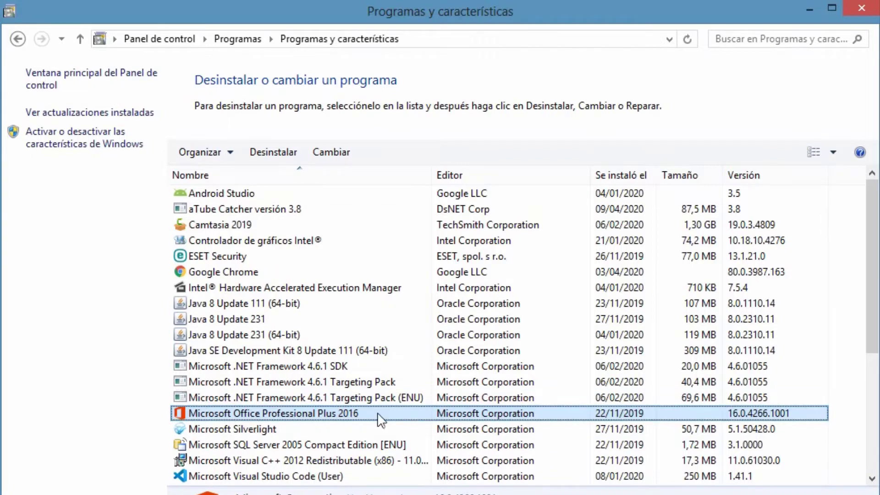
left_click(387, 382)
left_click(399, 410)
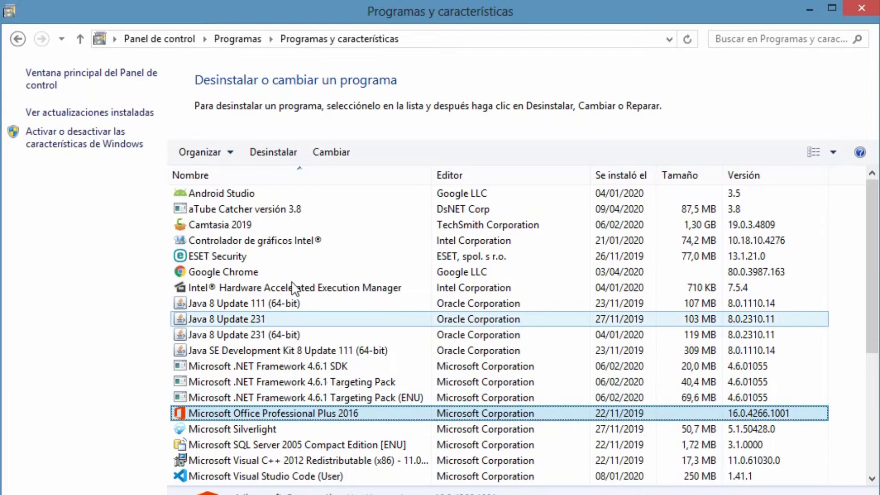
left_click(281, 152)
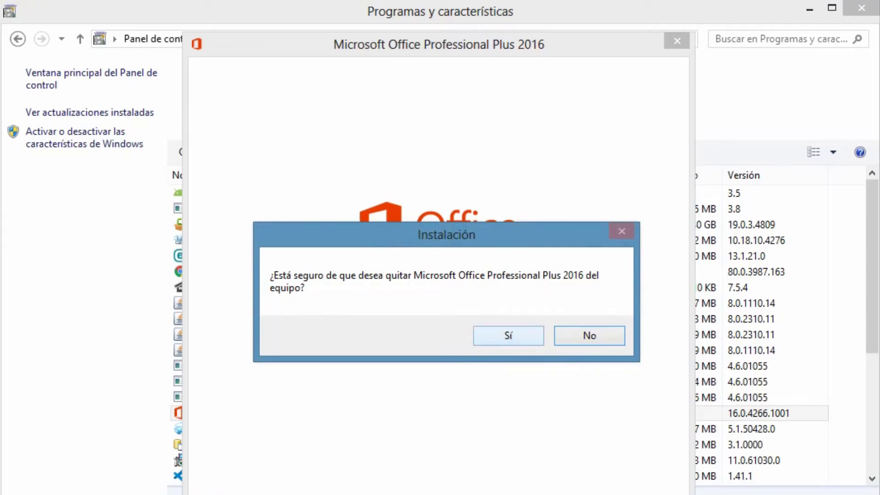
key("Return")
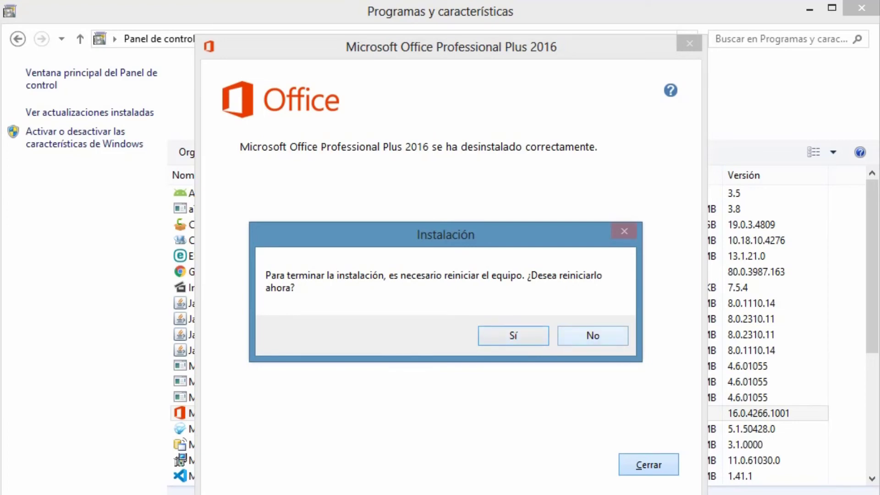
left_click(592, 335)
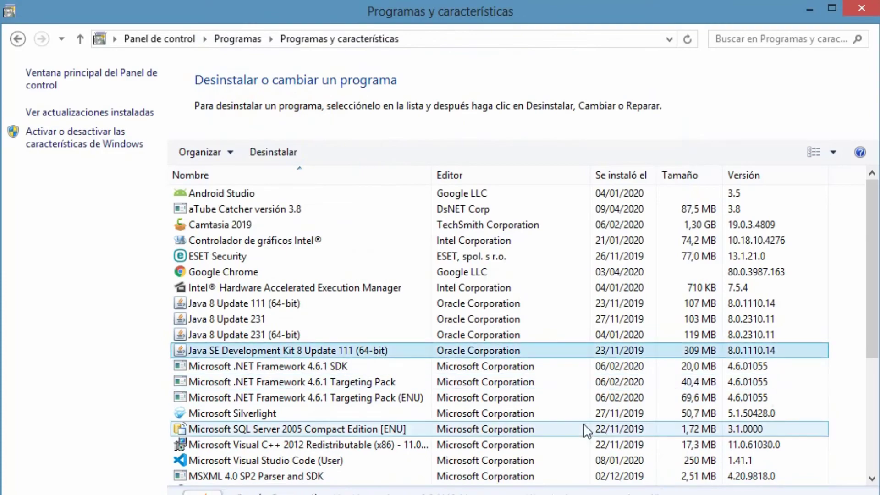
- Look through the installed programs list for any remaining Microsoft Office entry
scroll(495, 372, "down", 4)
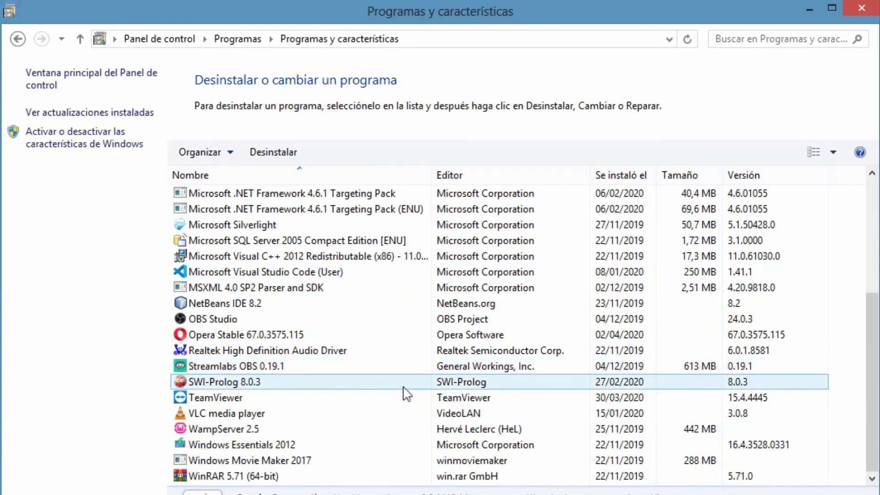
scroll(320, 454, "up", 4)
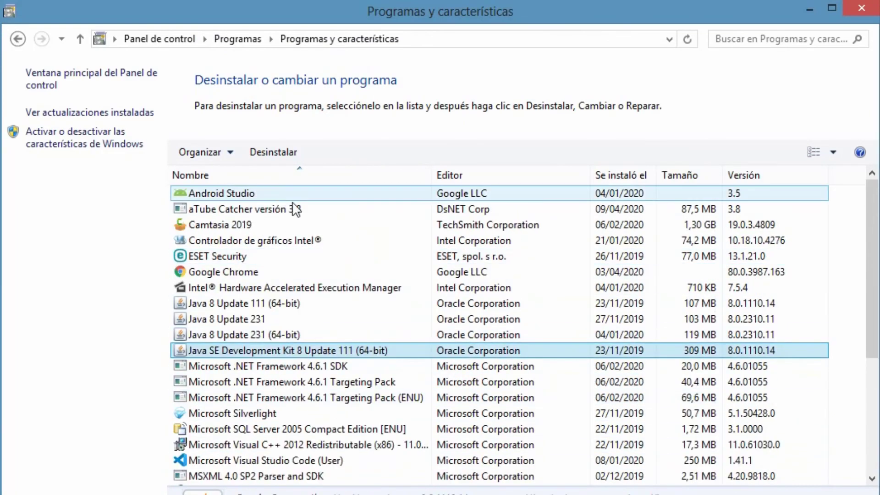
left_click(326, 223)
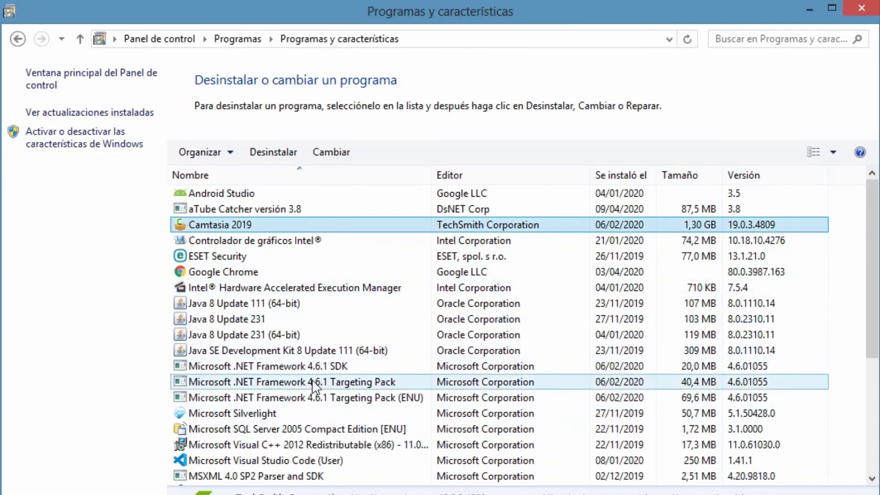
scroll(394, 344, "down", 4)
scroll(395, 337, "up", 1)
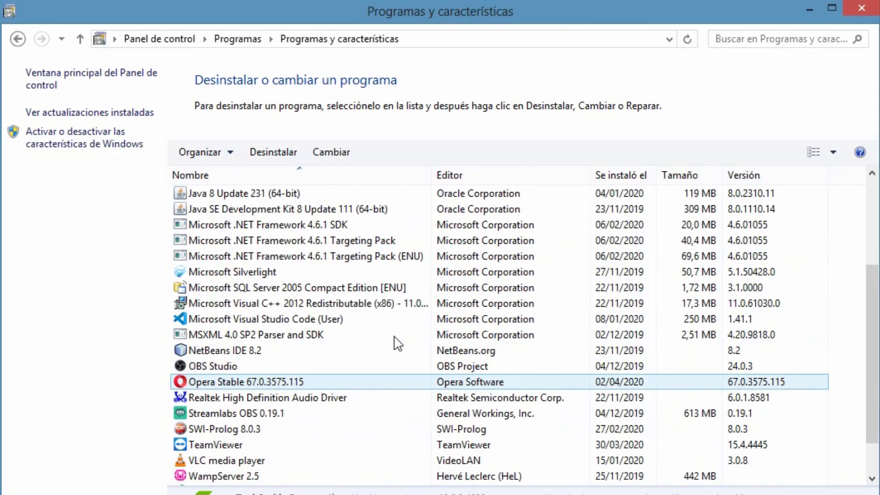
left_click(384, 338)
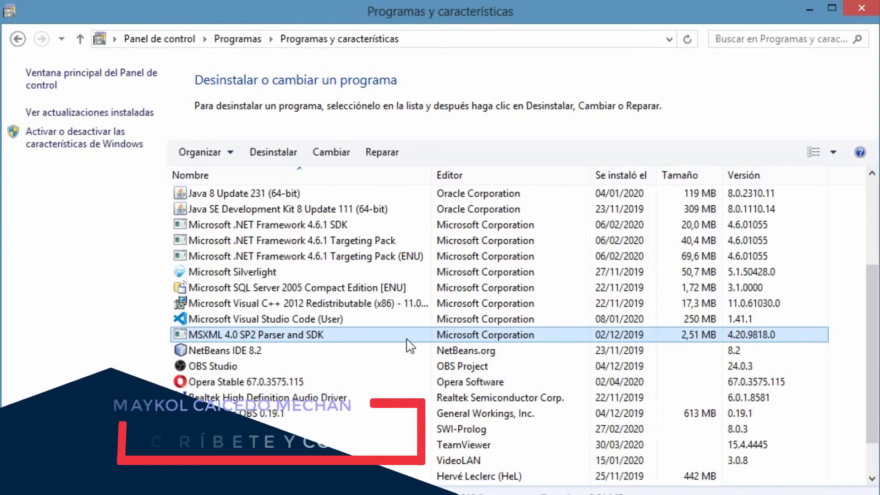
- Sort the installed programs by name in descending order and examine the Microsoft and Java entries for Office leftovers
left_click(228, 180)
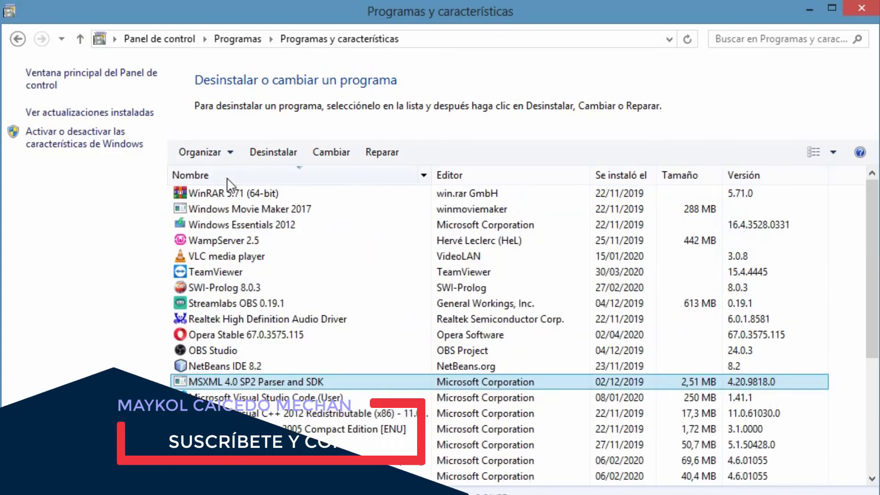
scroll(293, 288, "down", 3)
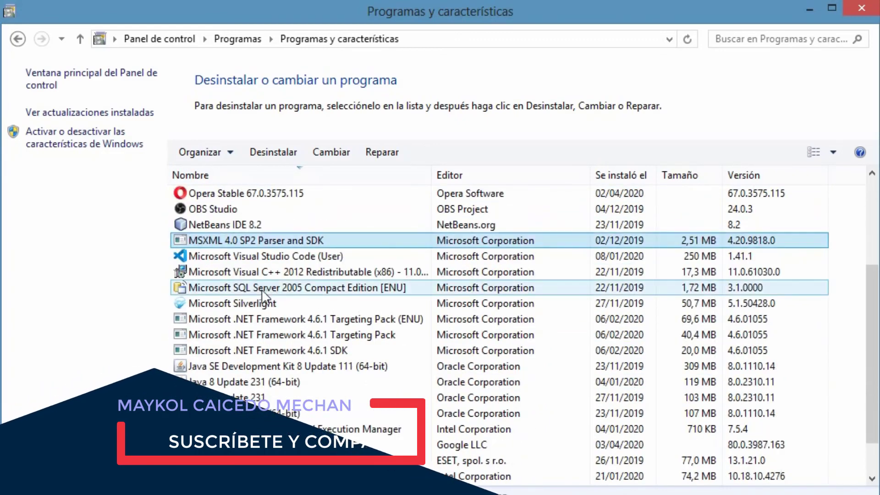
key("Down")
key("Down")
key("Down")
key("Down")
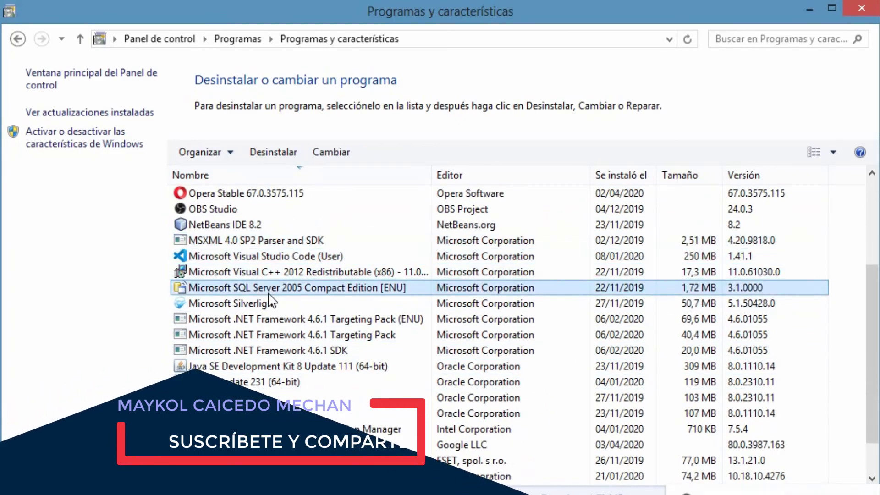
key("Down")
key("Down")
key("Down")
key("Down")
key("Down")
key("Down")
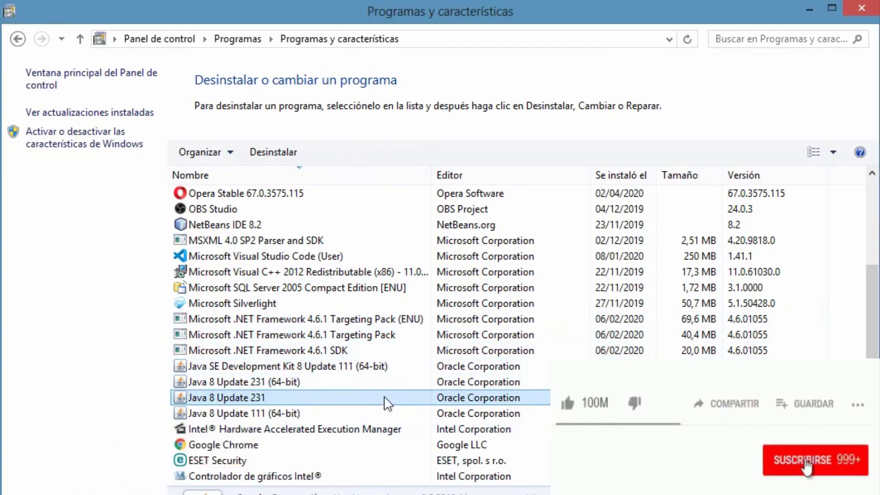
left_click(274, 351)
key("Up")
key("Up")
key("Up")
key("Up")
key("Up")
key("Up")
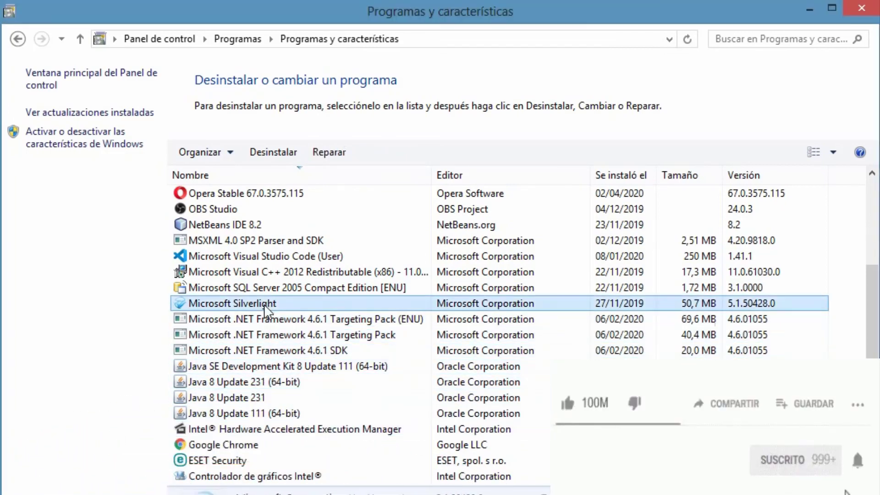